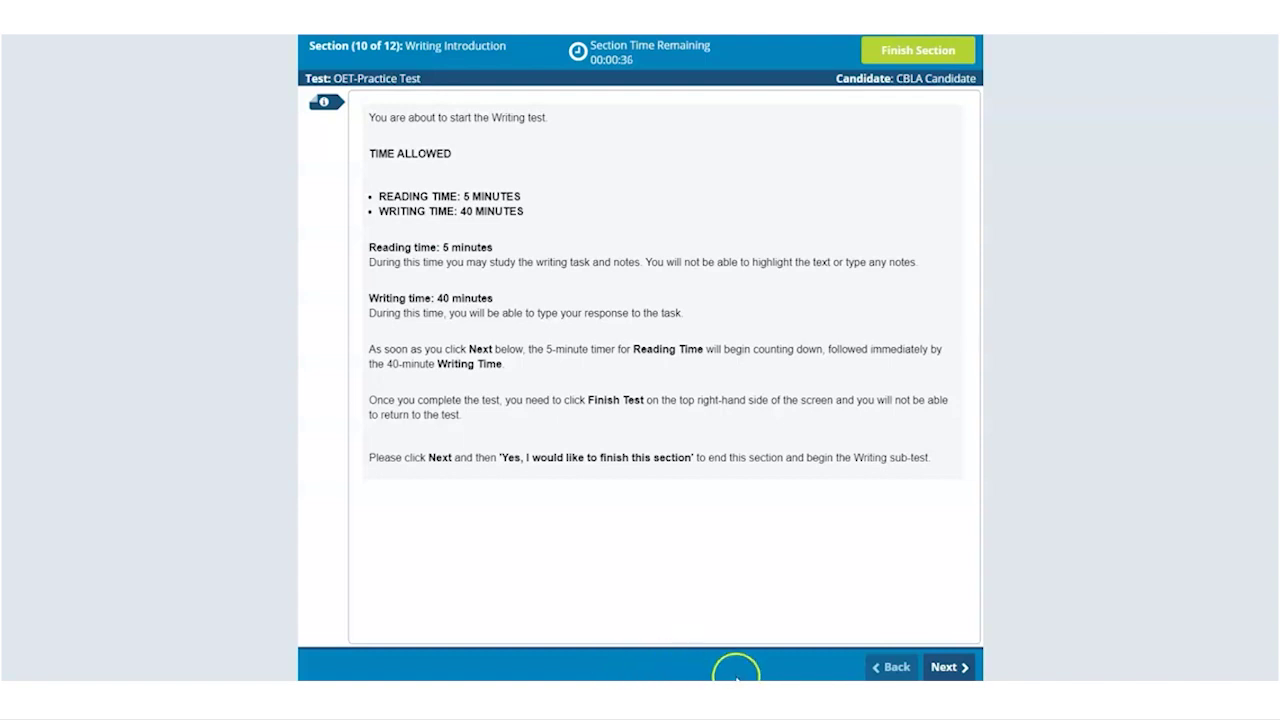
- Finish the writing introduction and enlarge the Writing Case Notes PDF with three zoom-ins
click(958, 668)
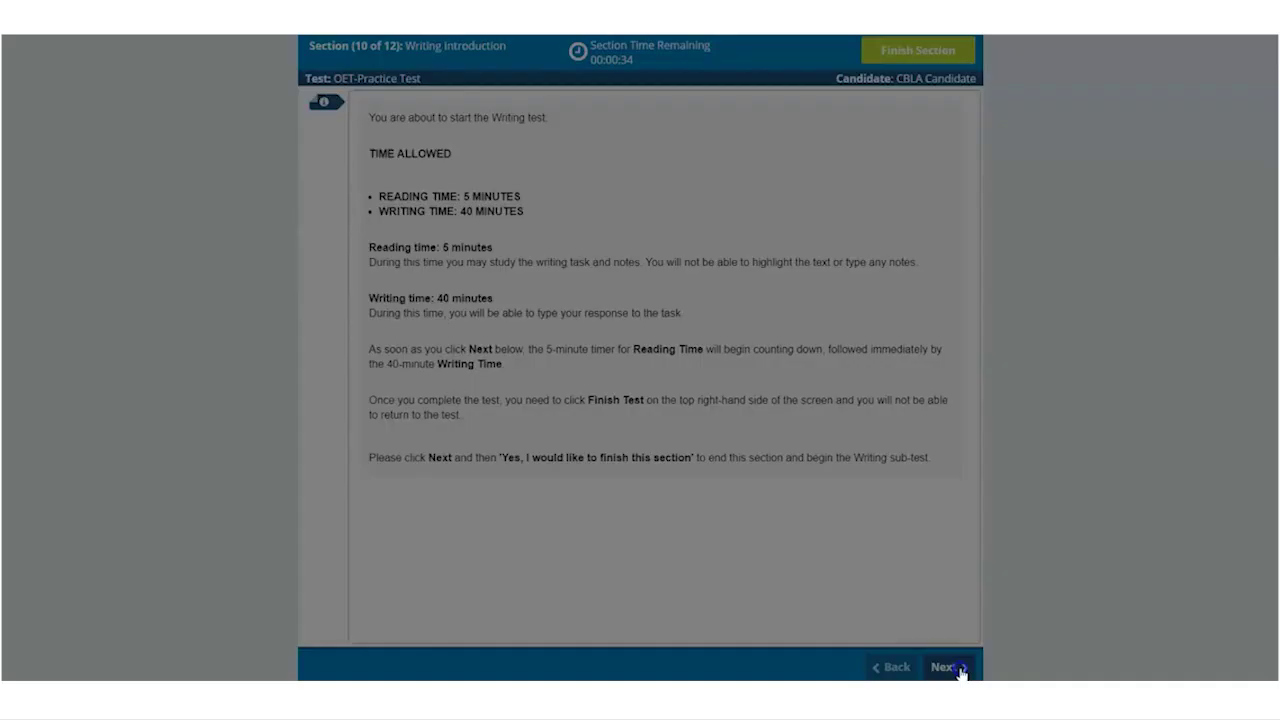
click(613, 452)
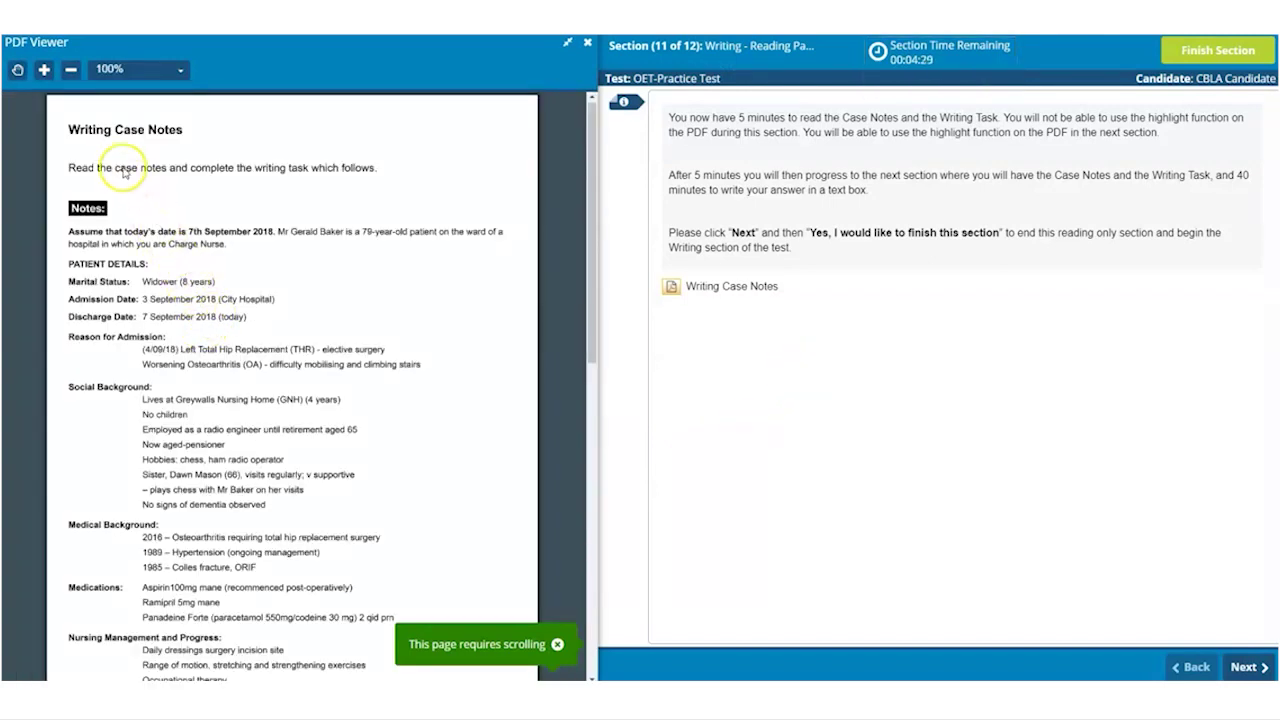
click(44, 70)
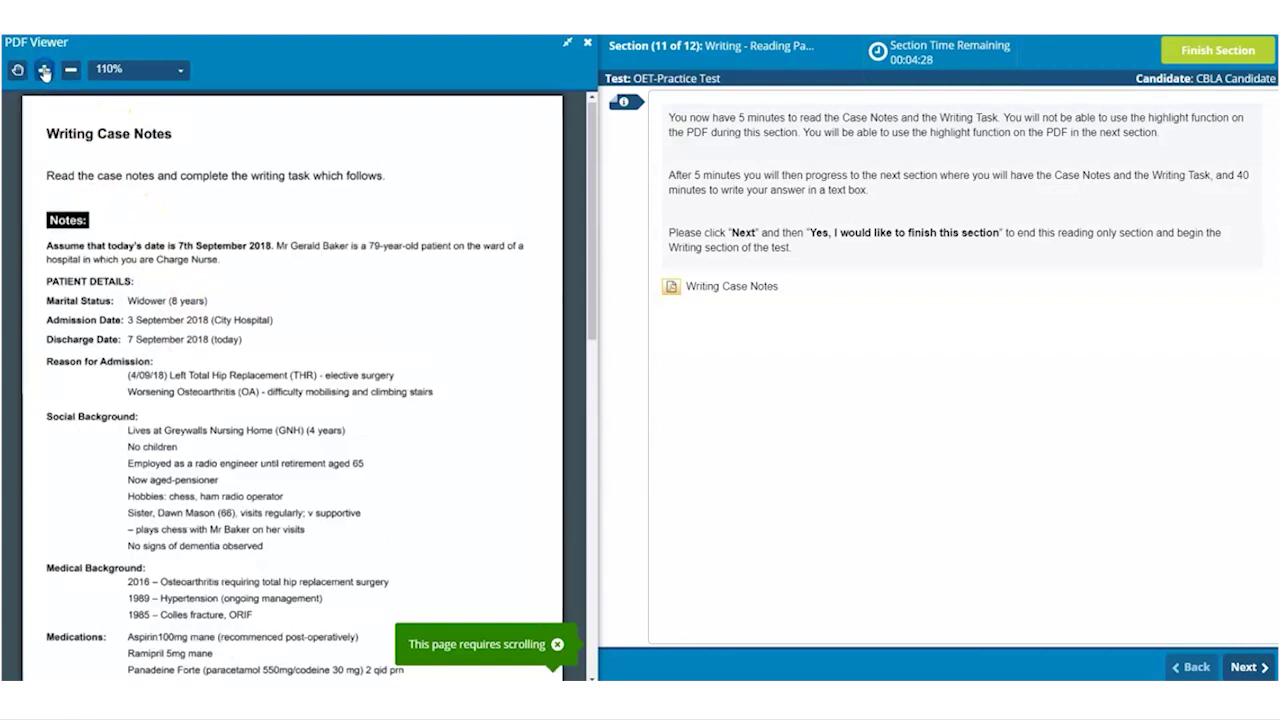
click(44, 70)
click(44, 70)
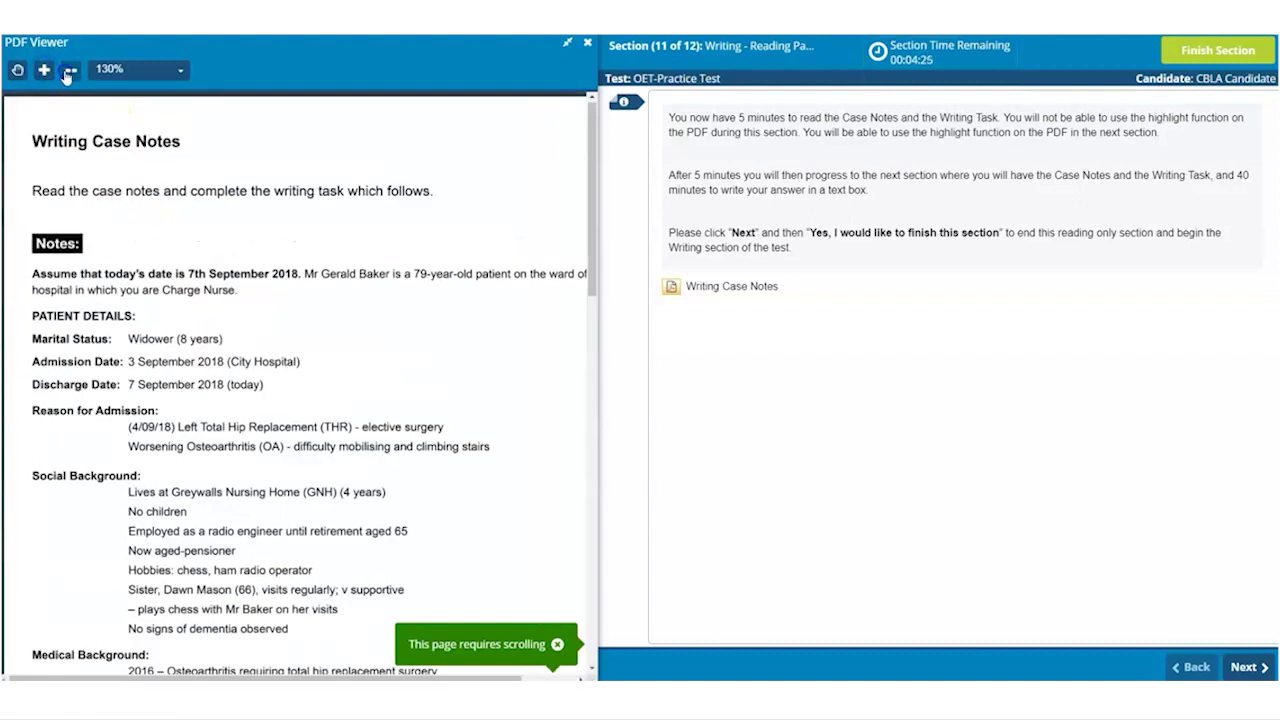
- Return the case notes to 100% and pan the page to show the Writing Task section
click(70, 70)
click(70, 70)
click(70, 70)
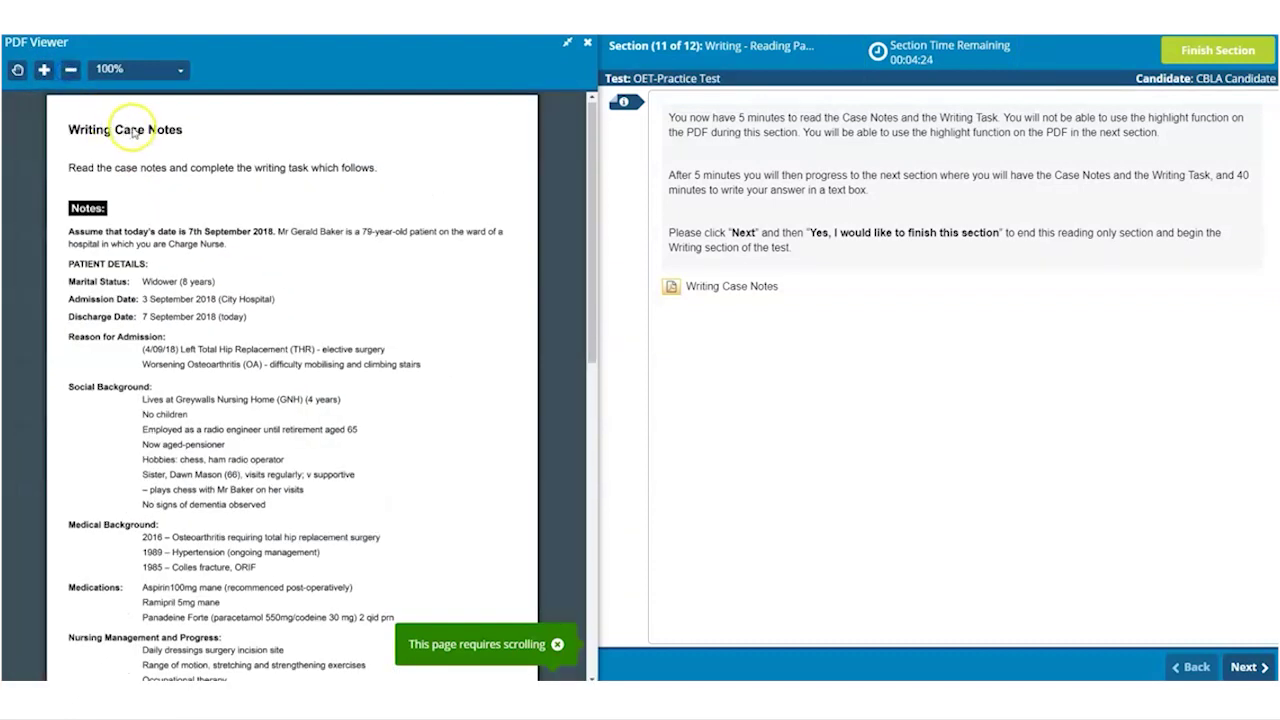
click(18, 70)
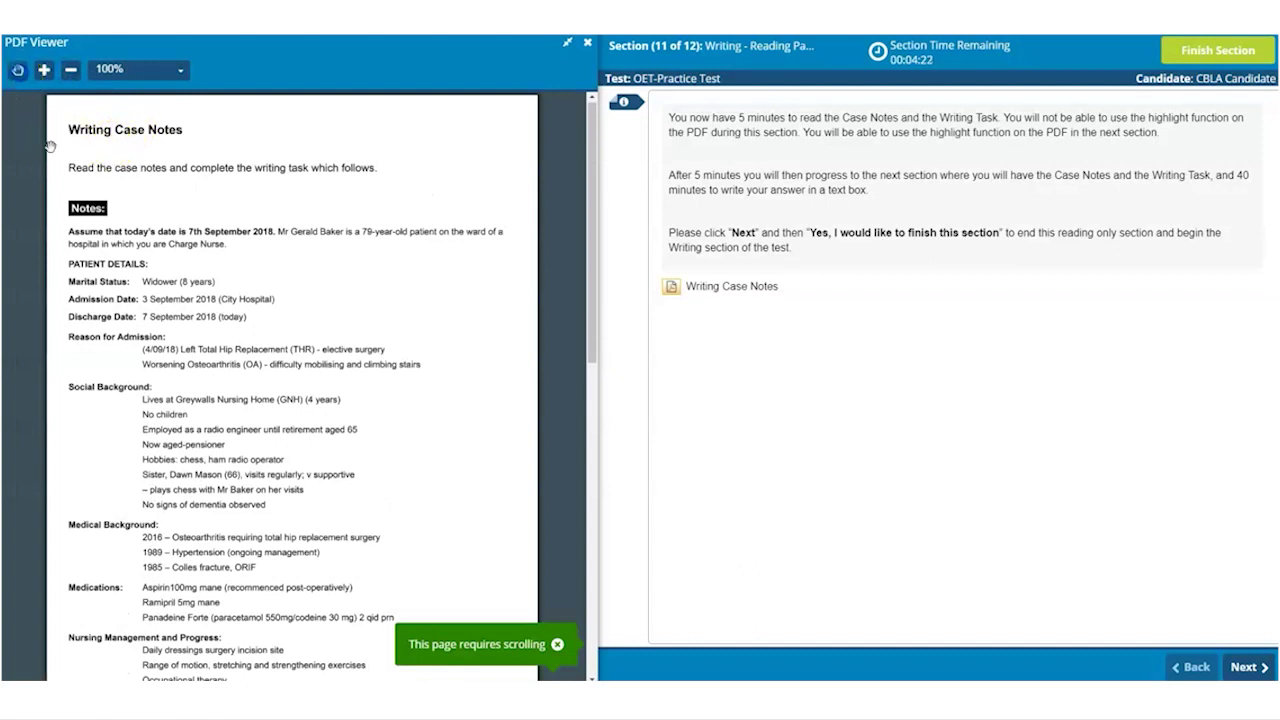
drag(190, 517, 244, 168)
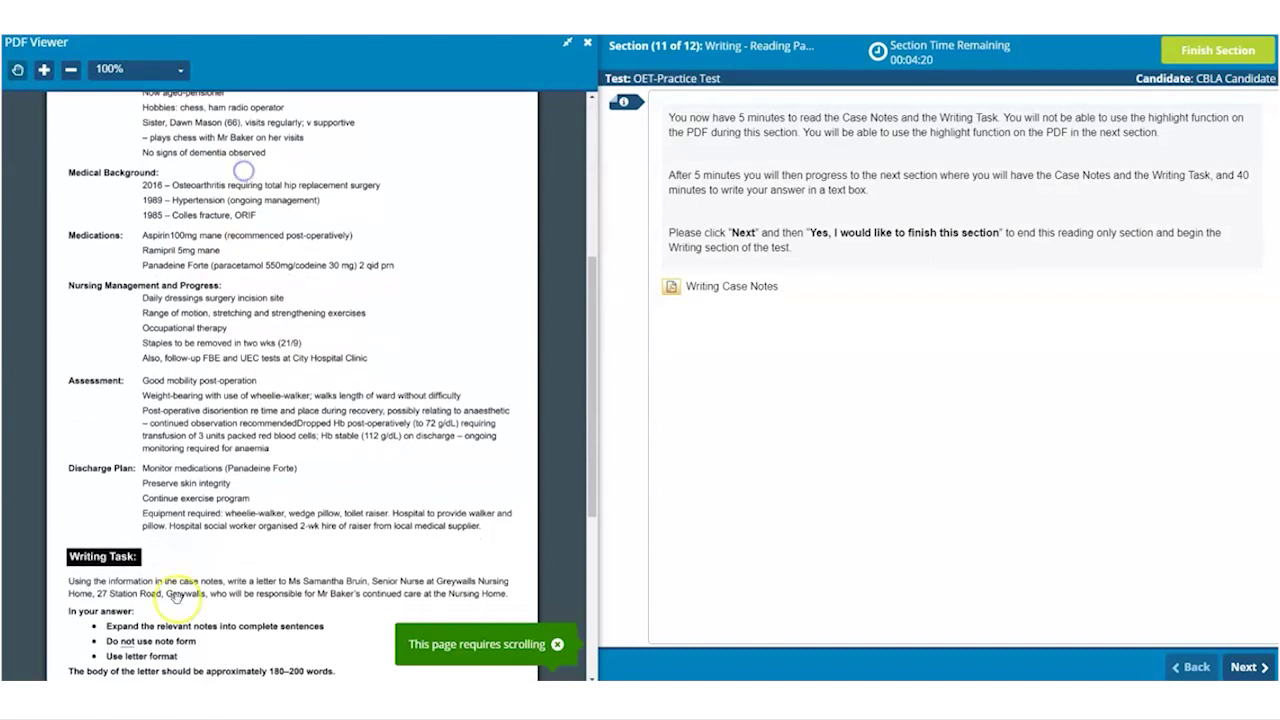
scroll(178, 595, down, 1)
scroll(323, 589, up, 2)
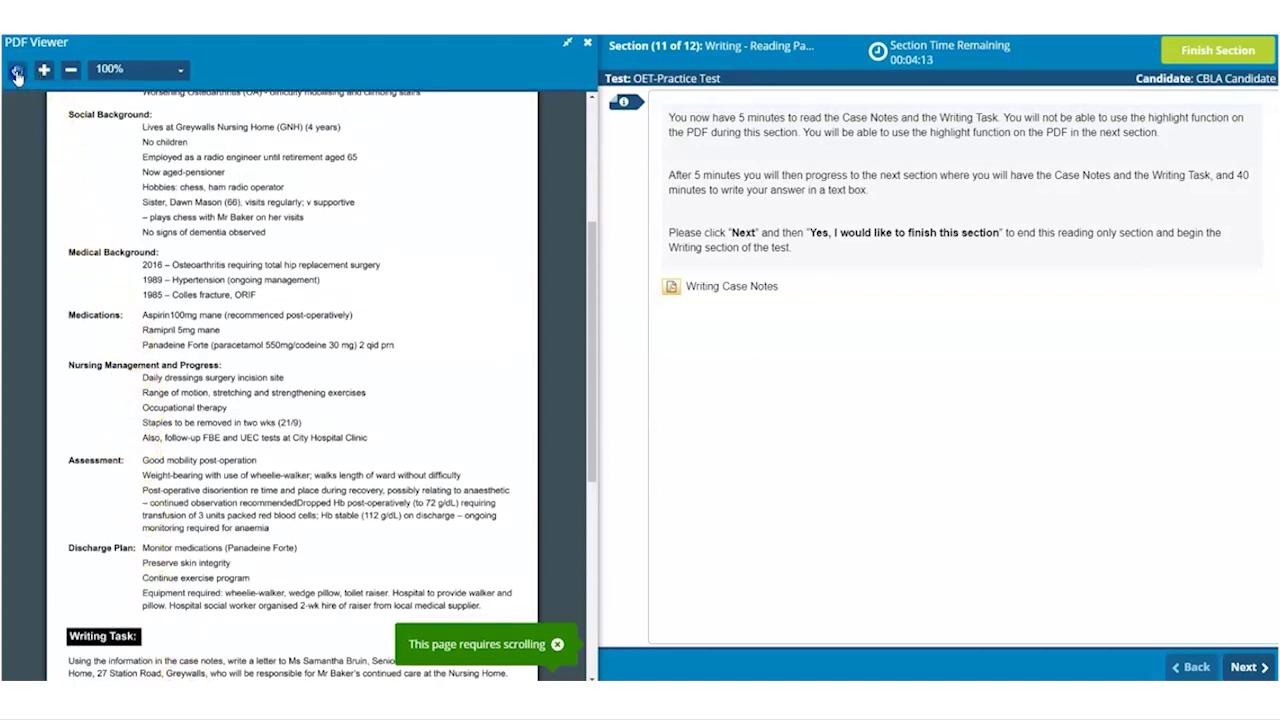
click(17, 76)
click(303, 345)
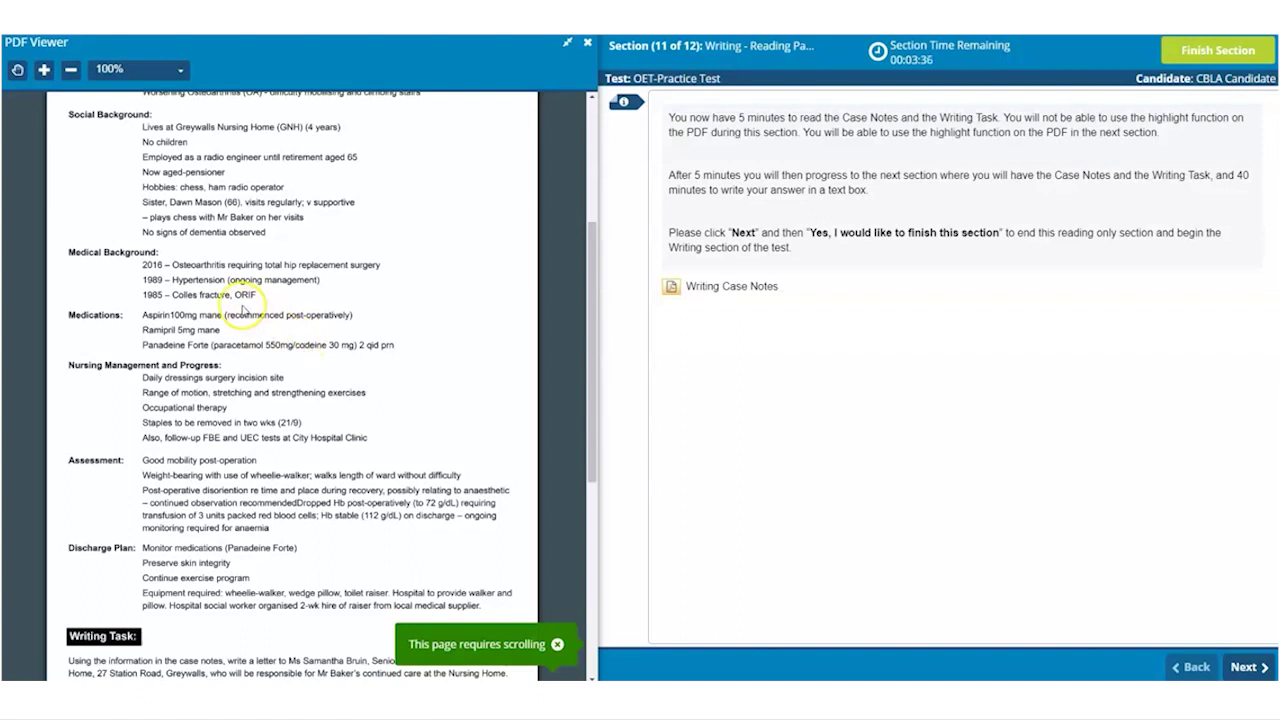
scroll(228, 330, up, 5)
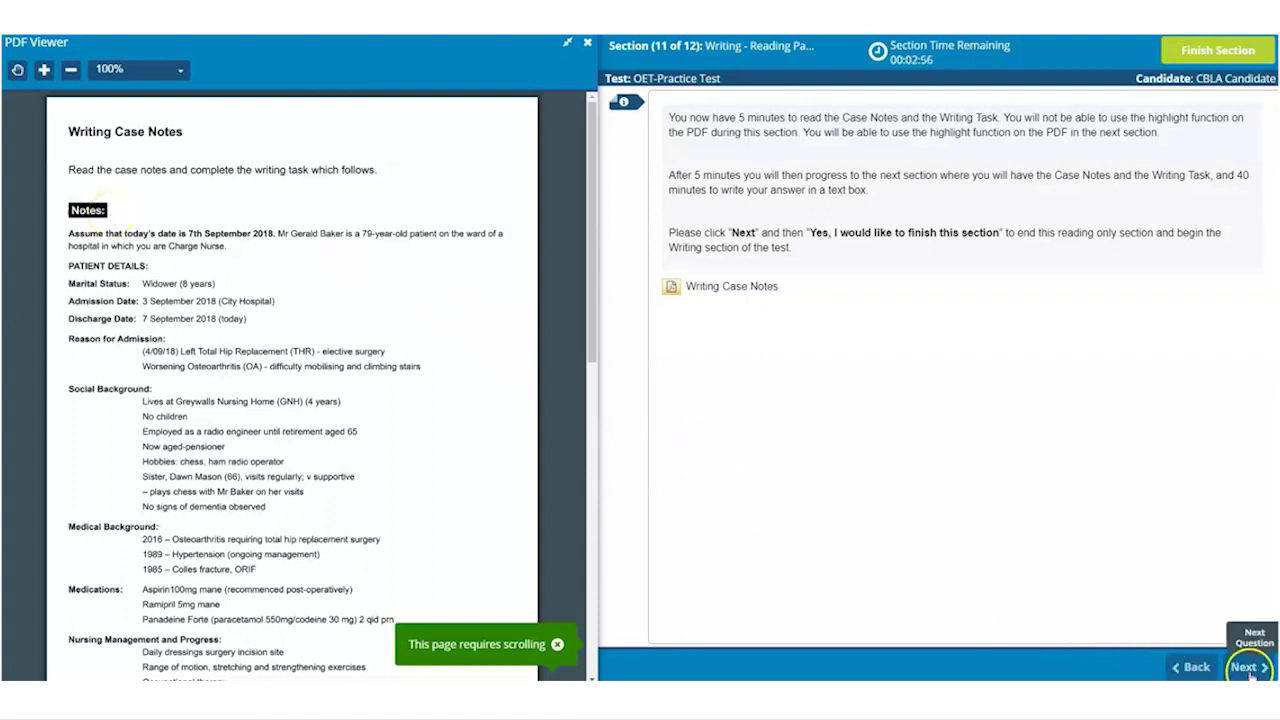
- Finish the reading period and confirm, entering Section 12: Writing
click(1222, 657)
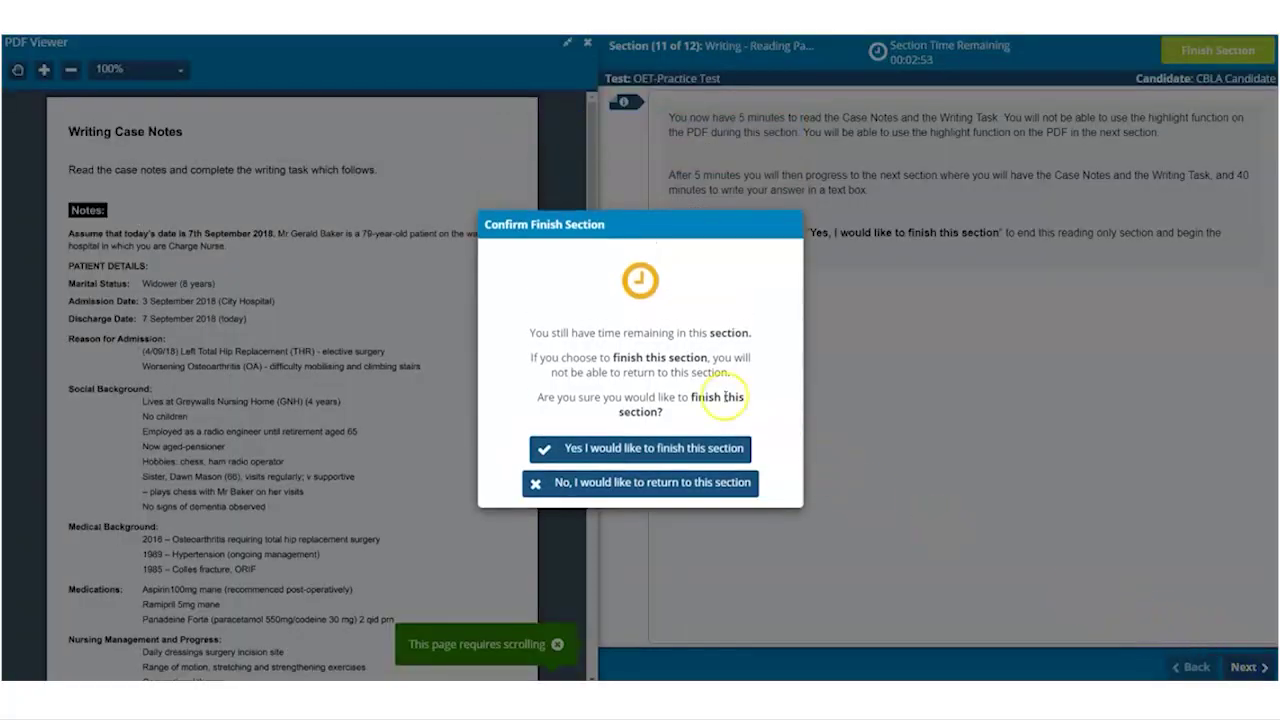
click(662, 447)
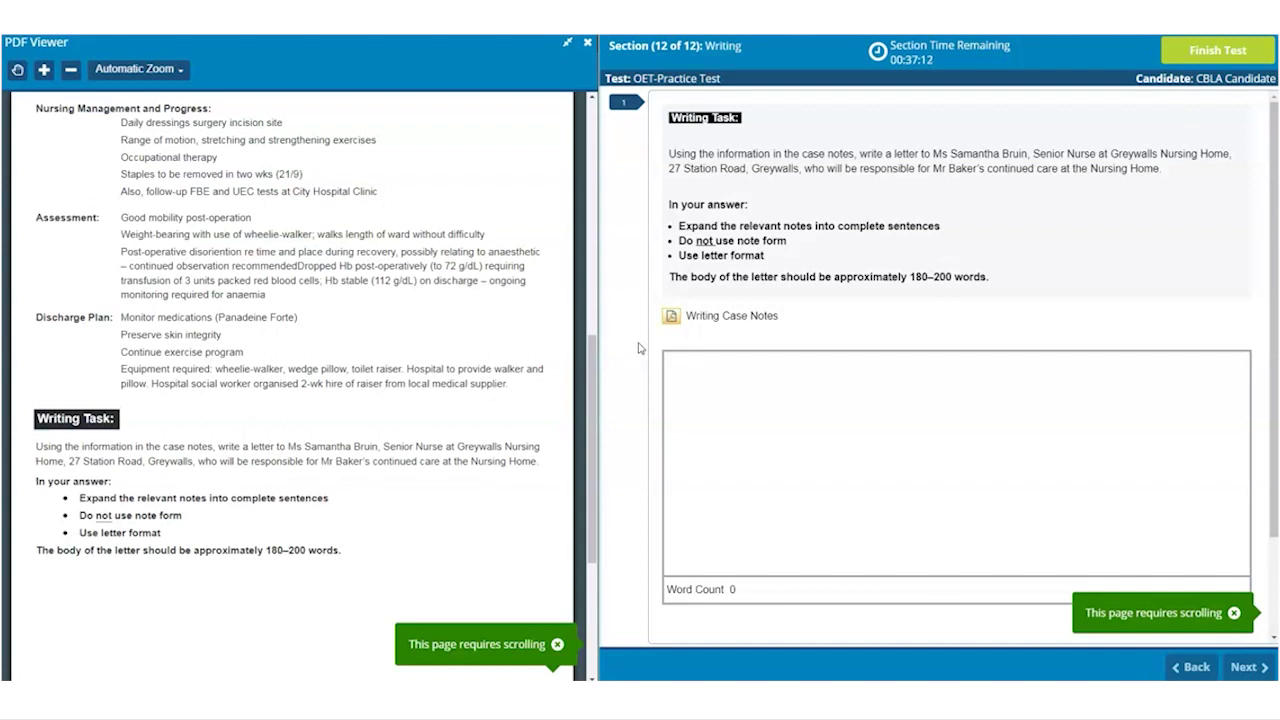
click(589, 47)
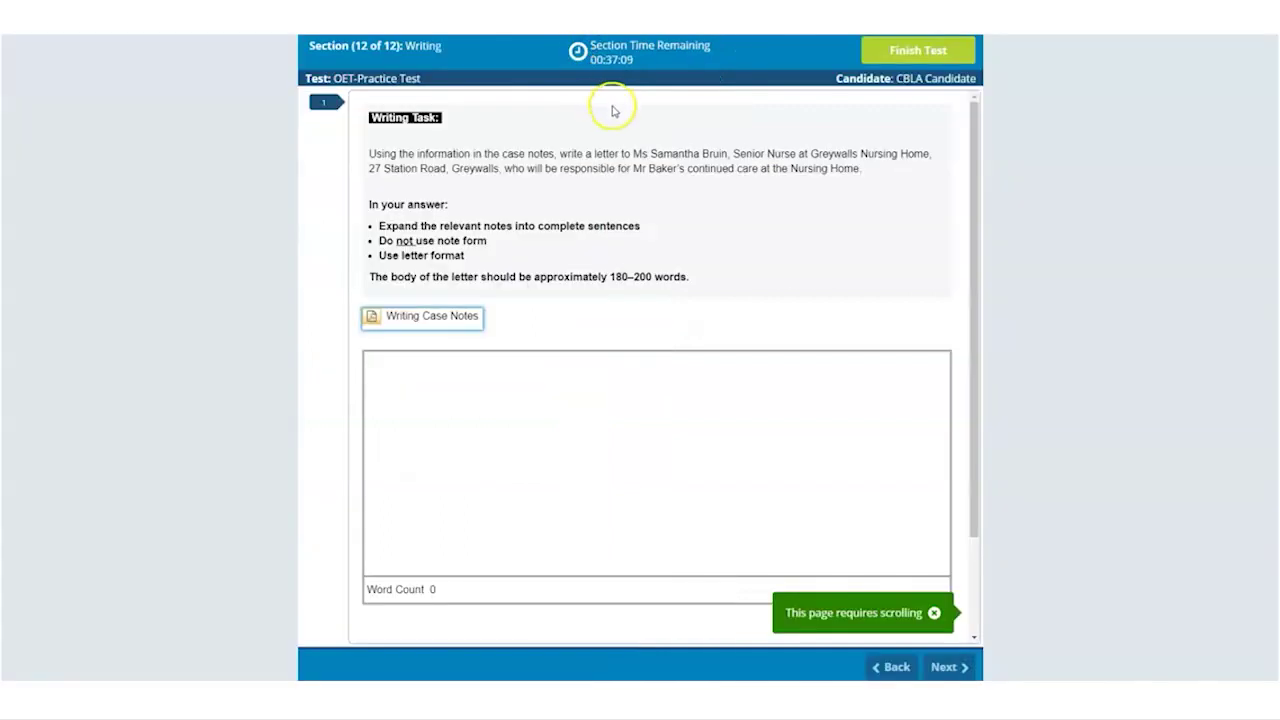
click(369, 320)
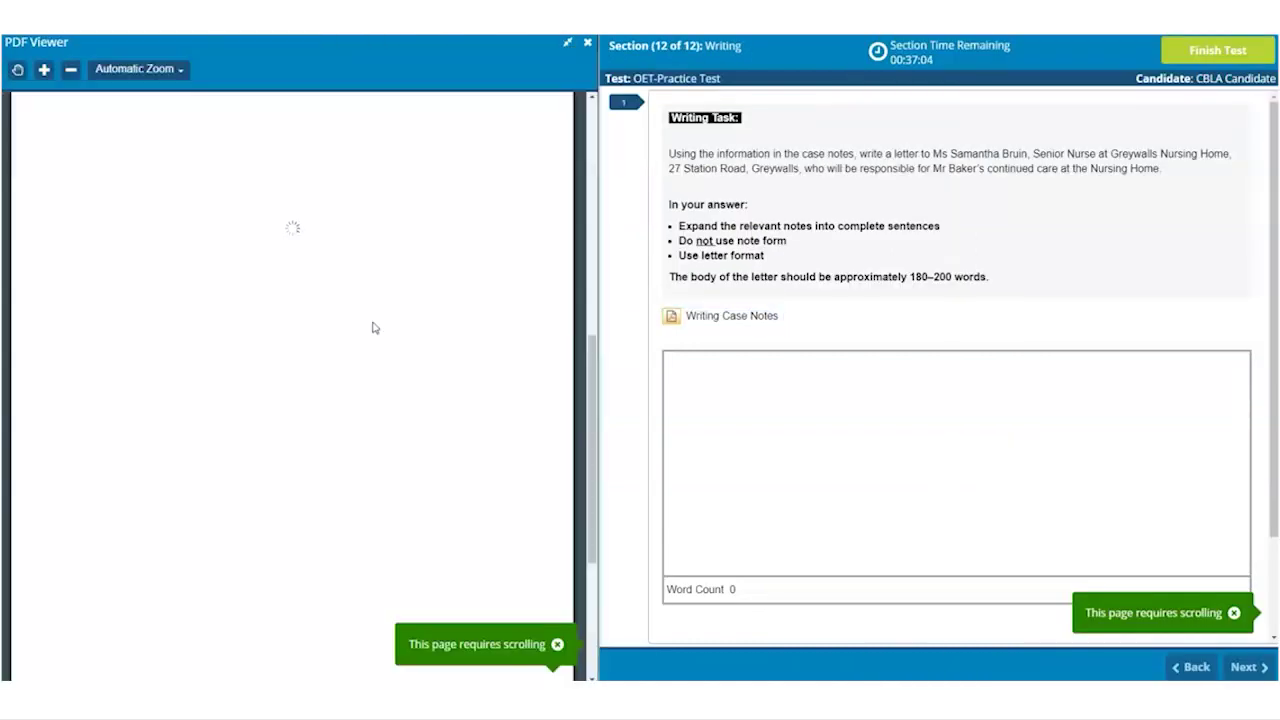
click(567, 43)
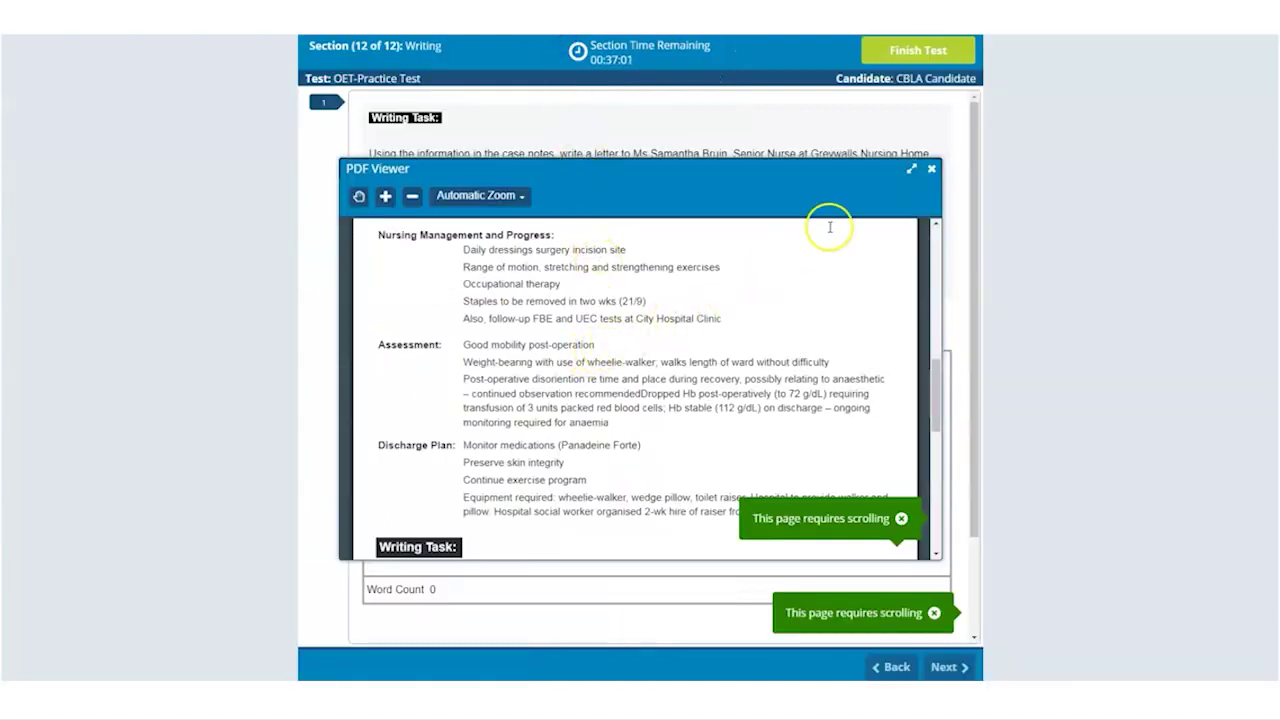
click(913, 172)
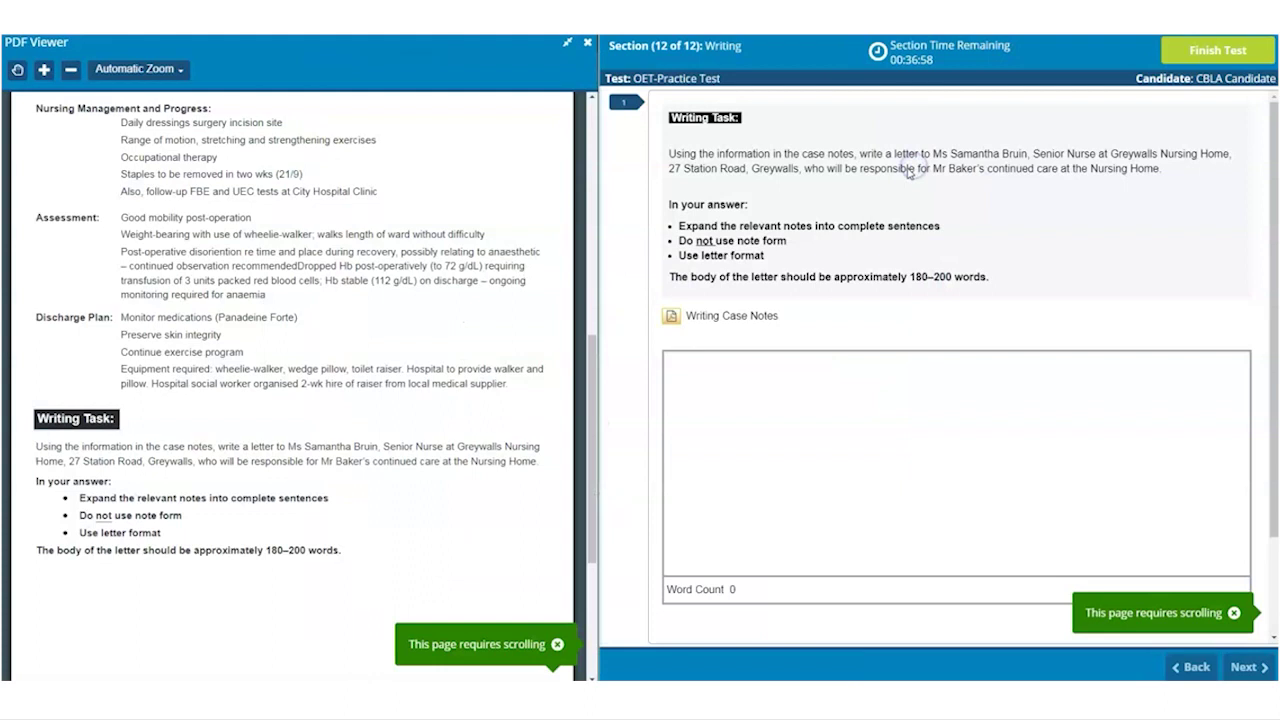
click(729, 352)
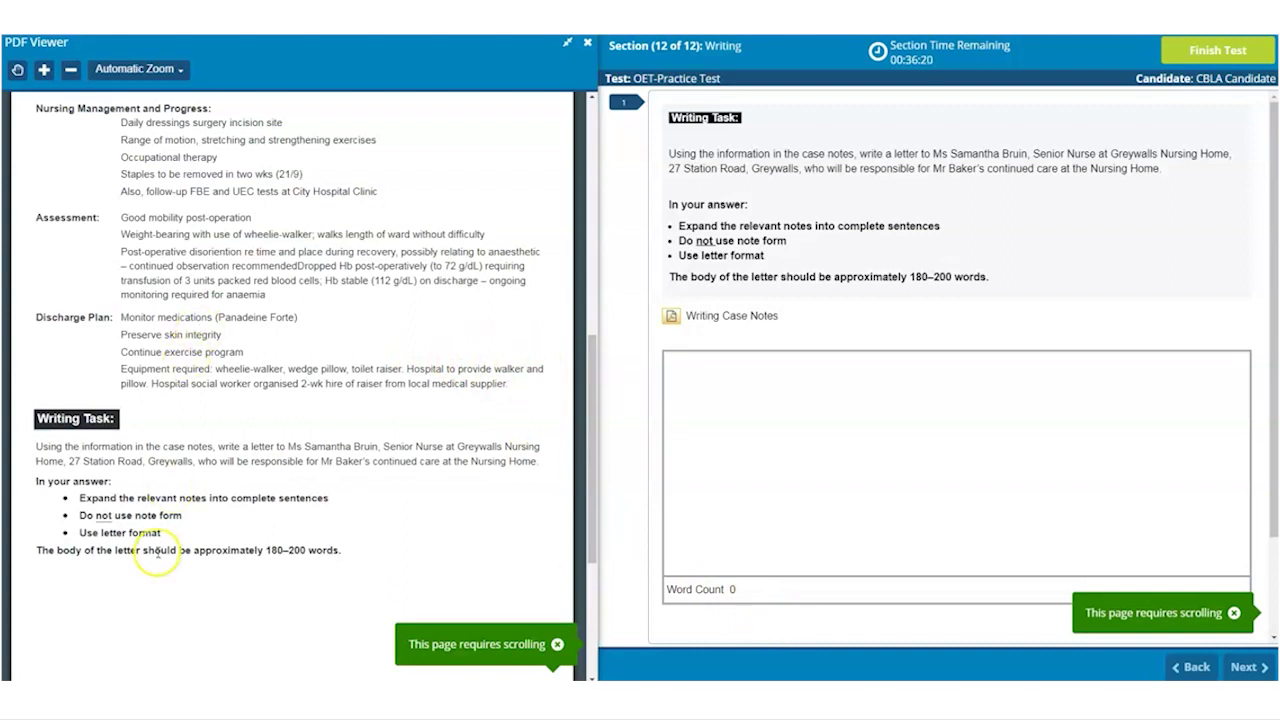
- Highlight both Discharge Plan lines and the Nursing Home continued-care phrase in notes and task
drag(120, 317, 223, 335)
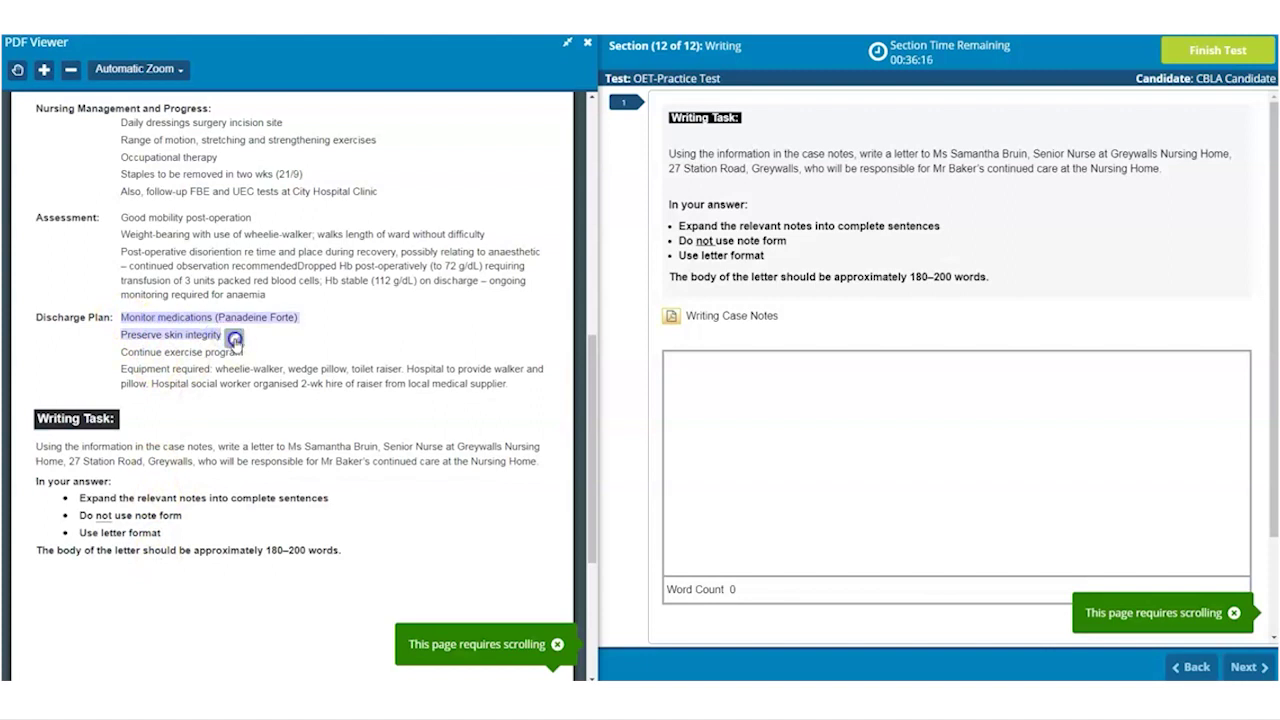
click(235, 336)
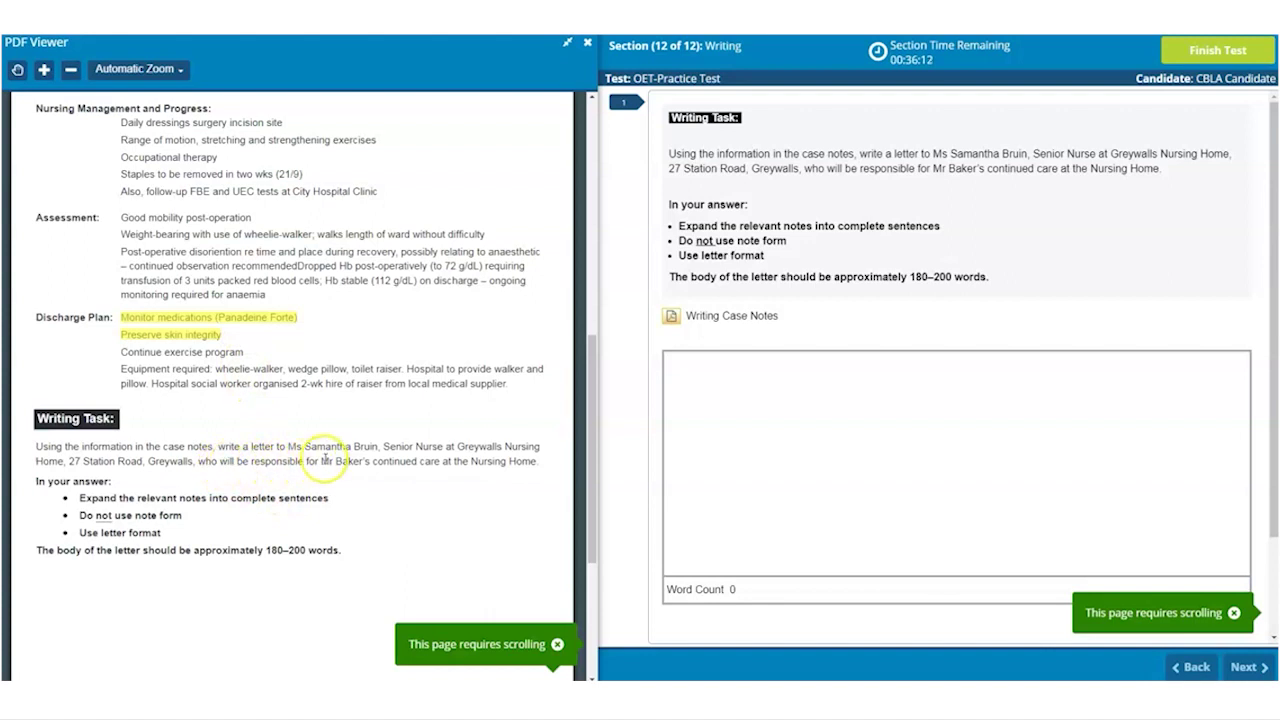
drag(322, 461, 546, 464)
click(550, 463)
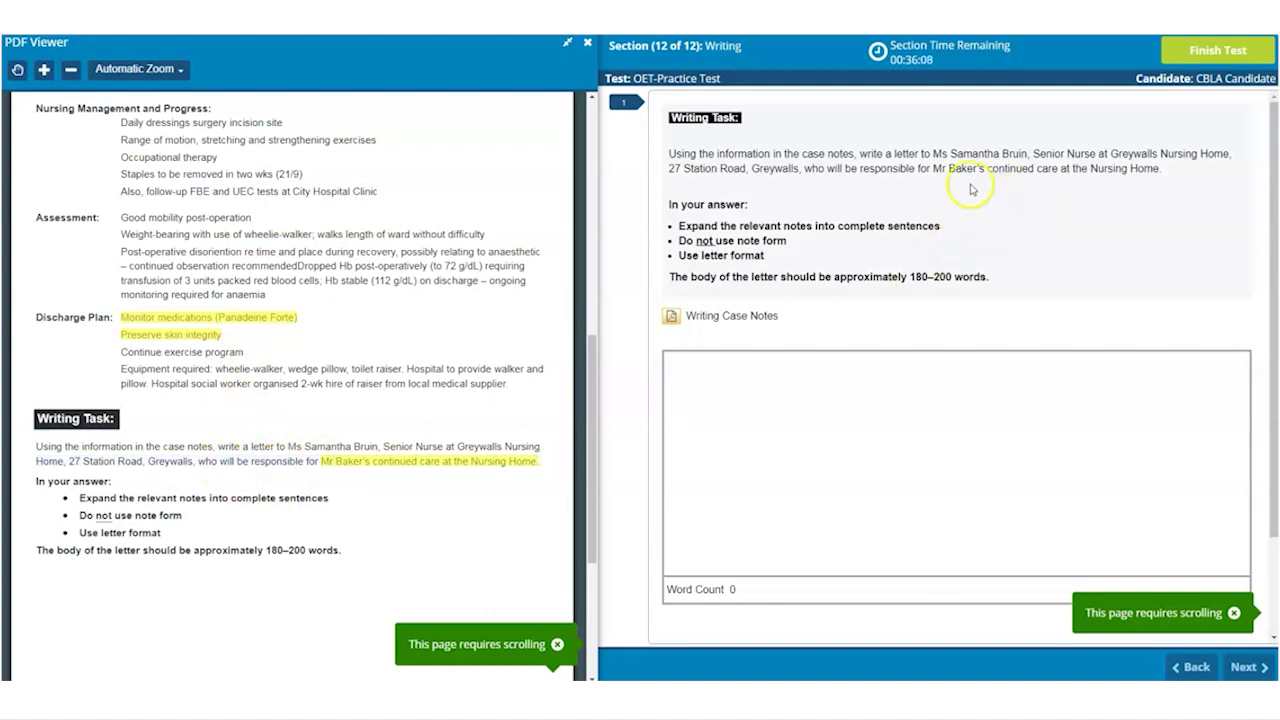
drag(933, 168, 1162, 168)
click(1166, 190)
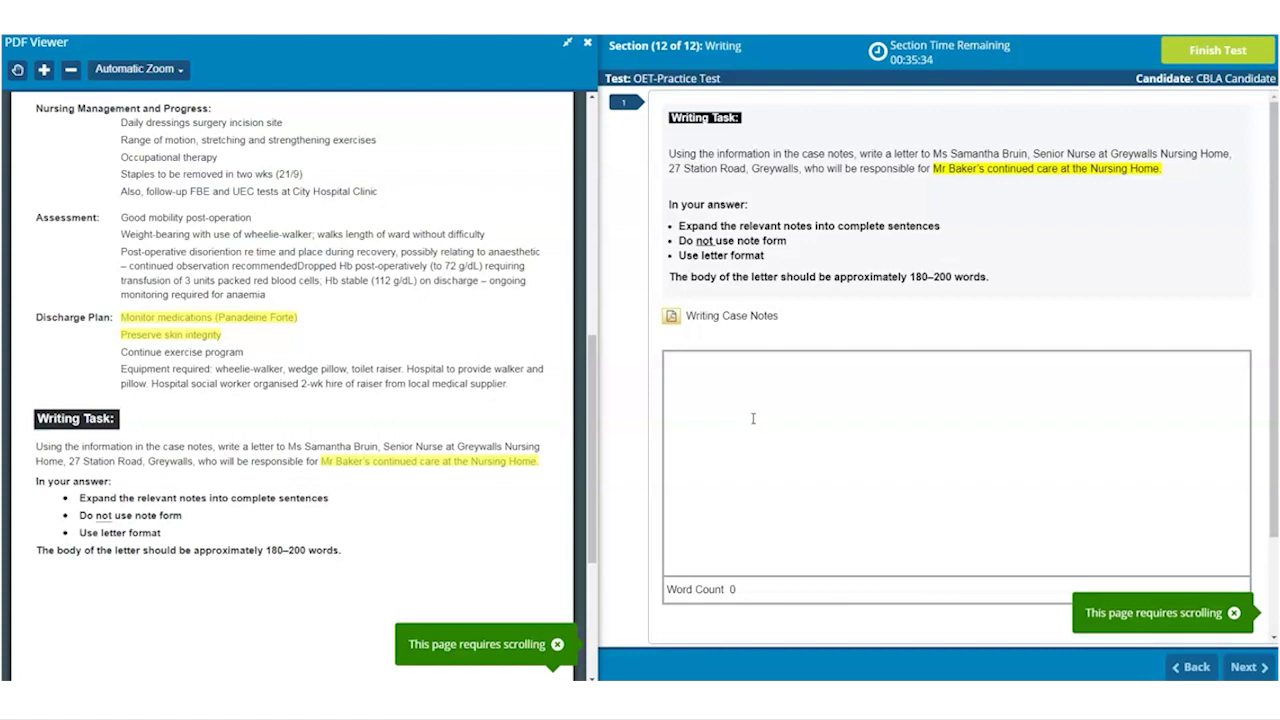
scroll(790, 570, down, 3)
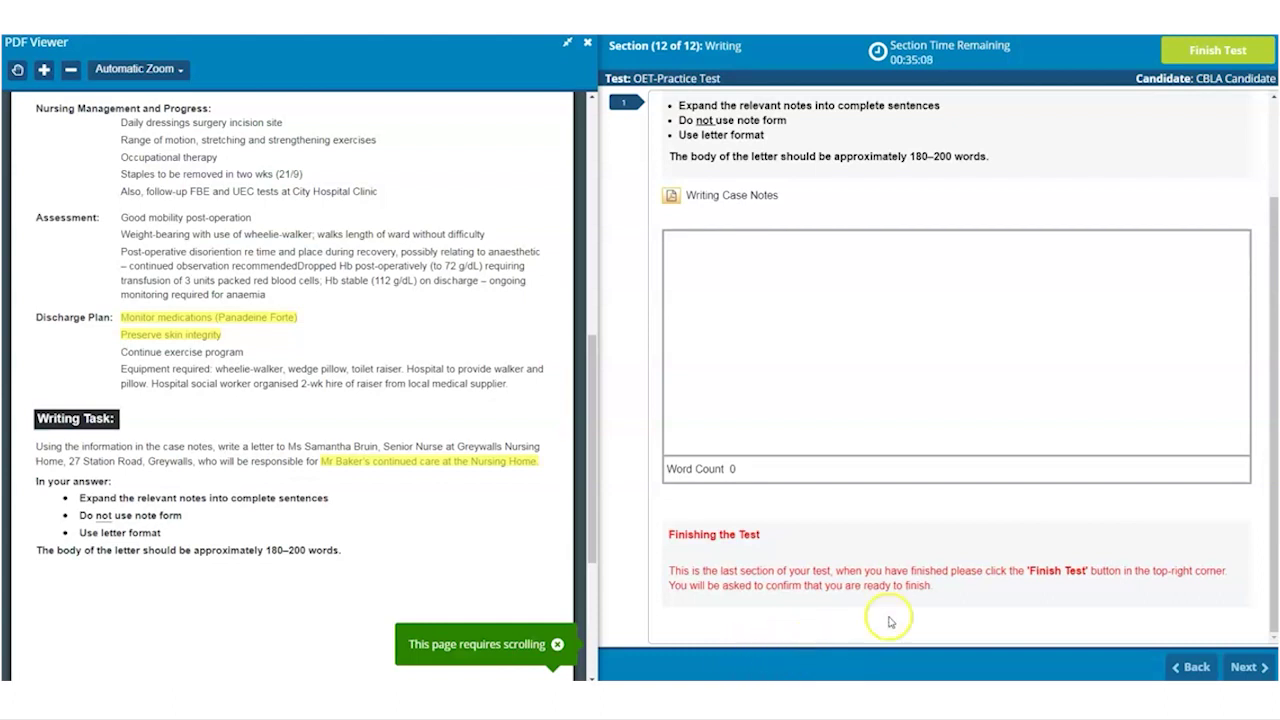
- Finish the test, confirm both dialogs despite unattempted questions, and exit to the Results message
click(1218, 52)
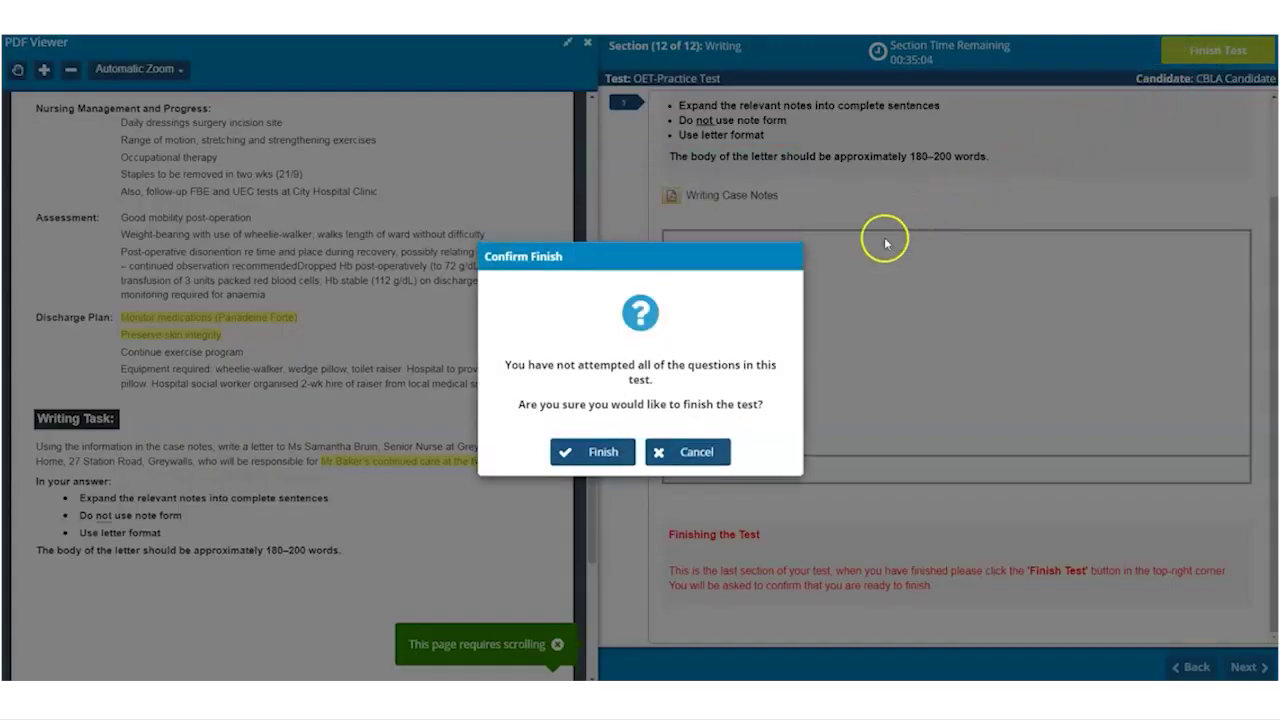
click(597, 462)
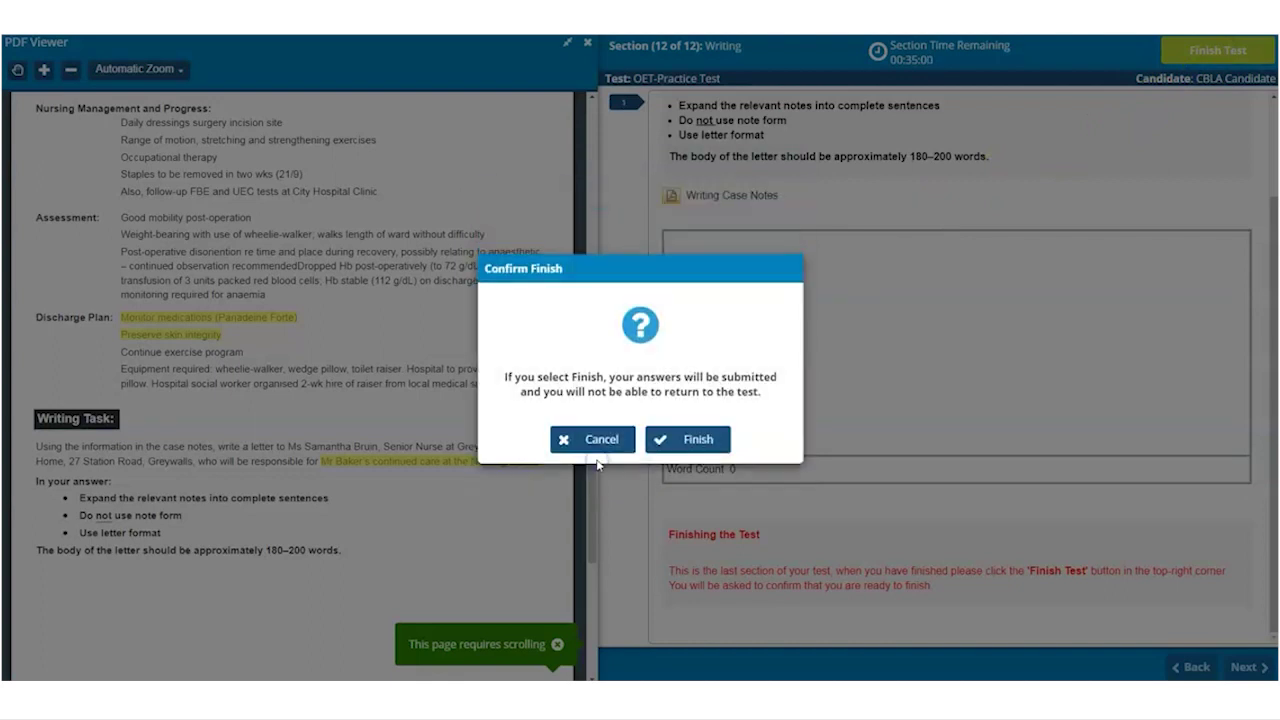
click(686, 445)
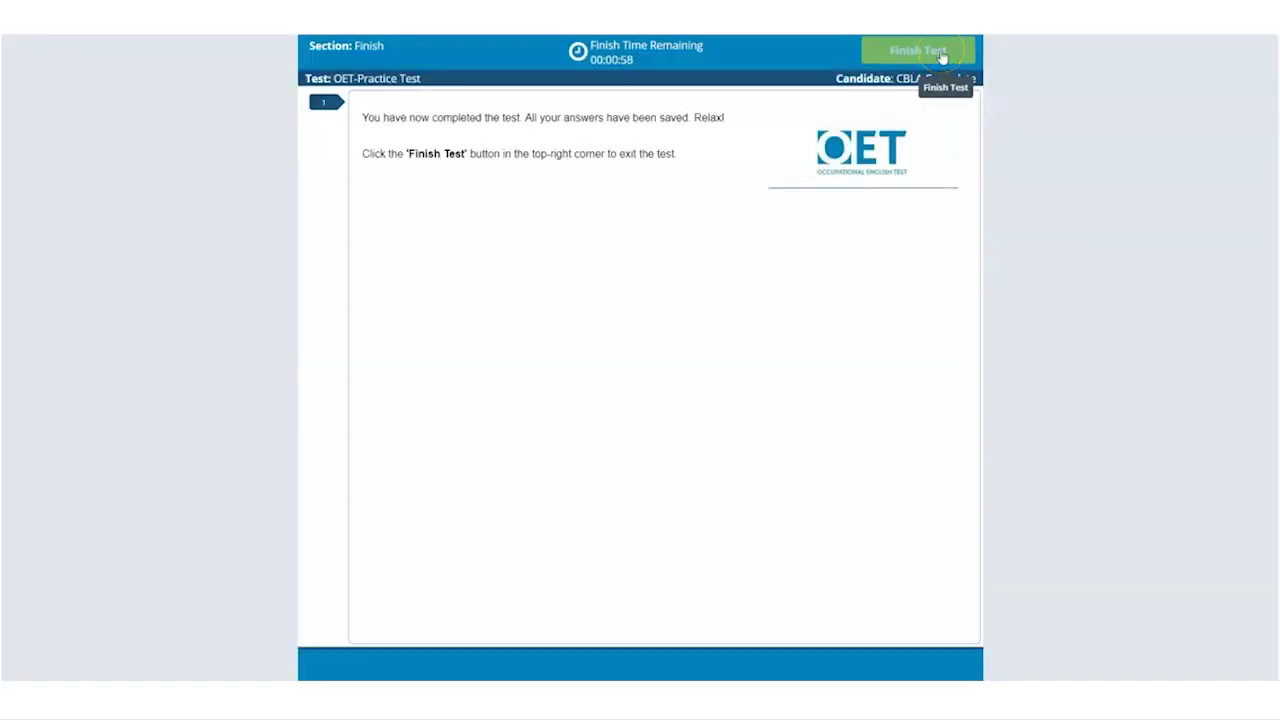
click(940, 52)
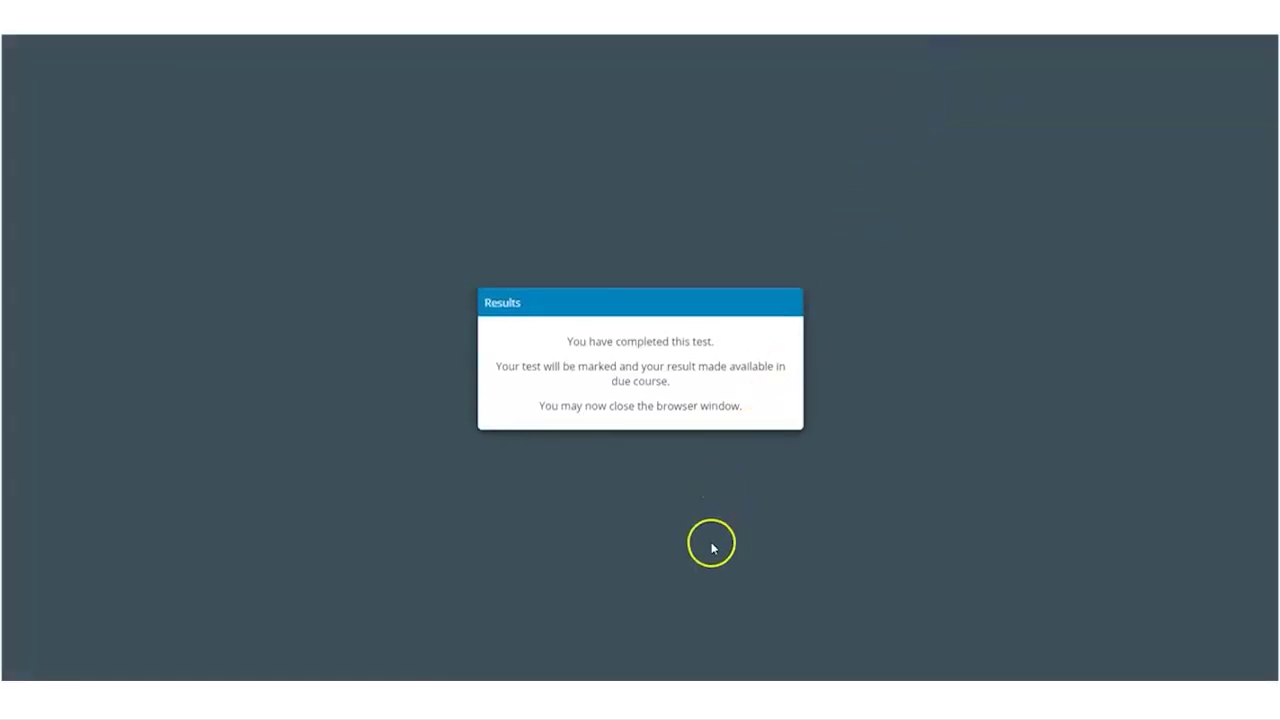